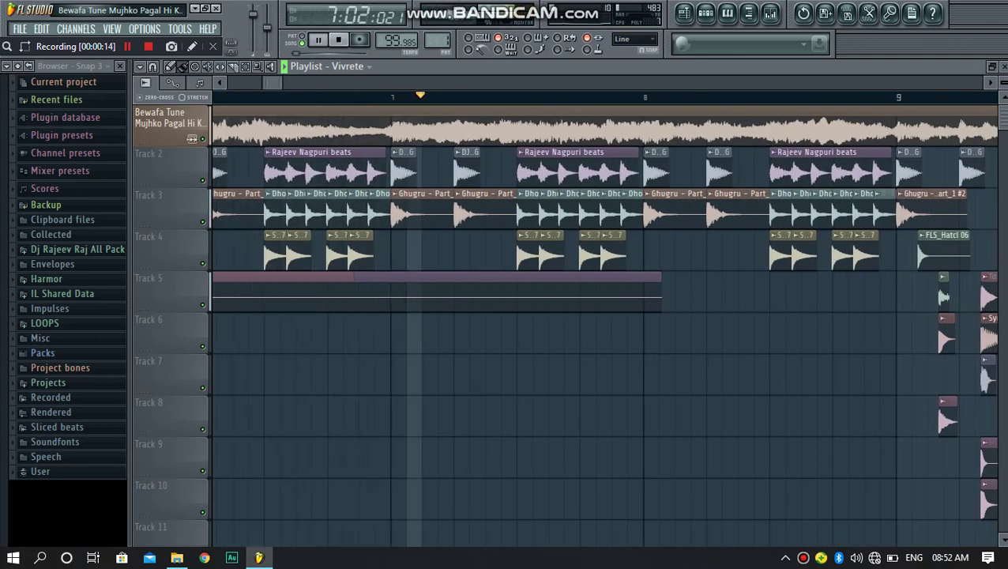
Examine the playlist arrangement during playback from bar 7 to bar 20, including the reverse effect clip on Track 12.
{"action": "scroll", "coordinate": [851, 326], "scroll_direction": "up", "scroll_amount": 2}
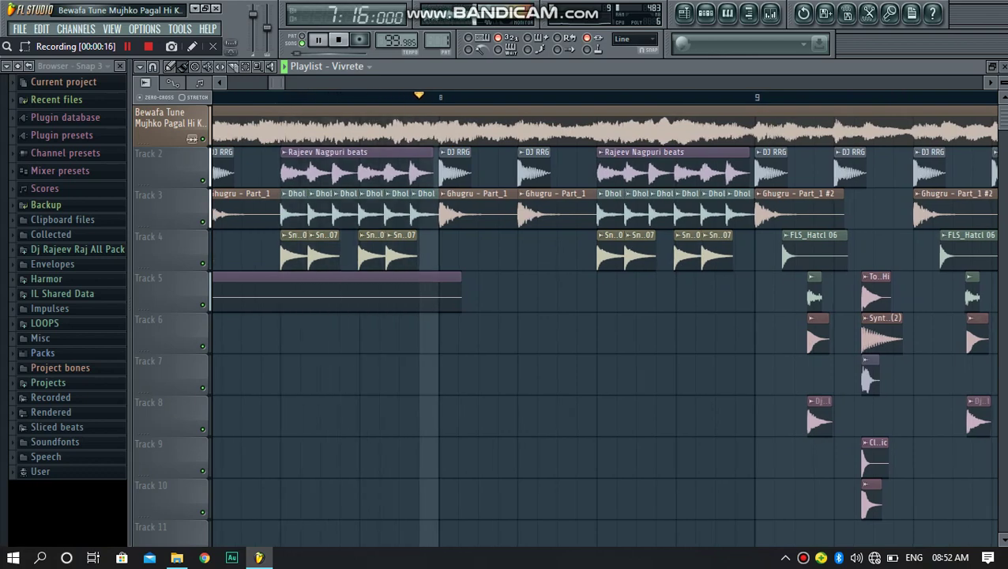
{"action": "scroll", "coordinate": [191, 138], "scroll_direction": "up", "scroll_amount": 1}
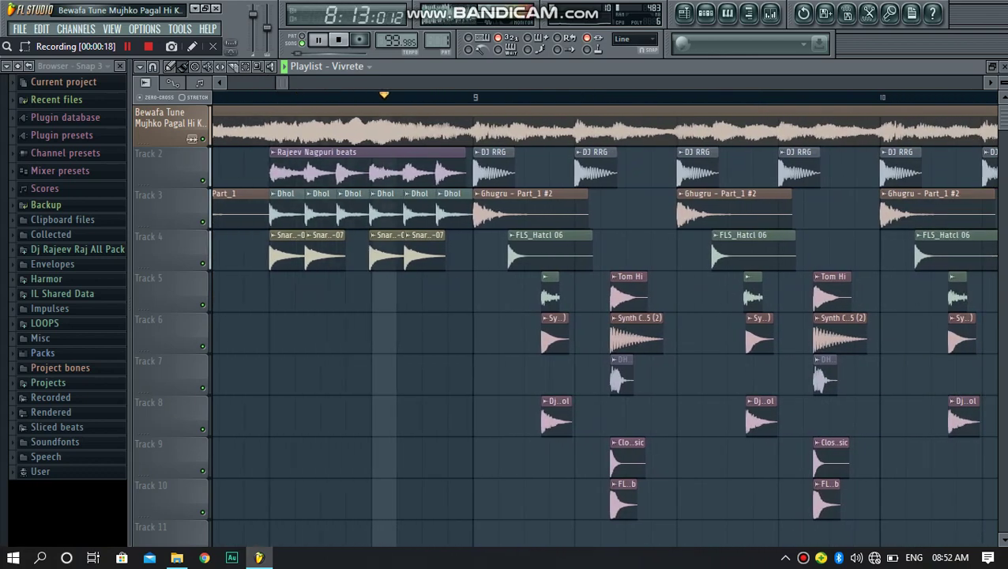
{"action": "left_click_drag", "start_coordinate": [282, 82], "coordinate": [286, 83]}
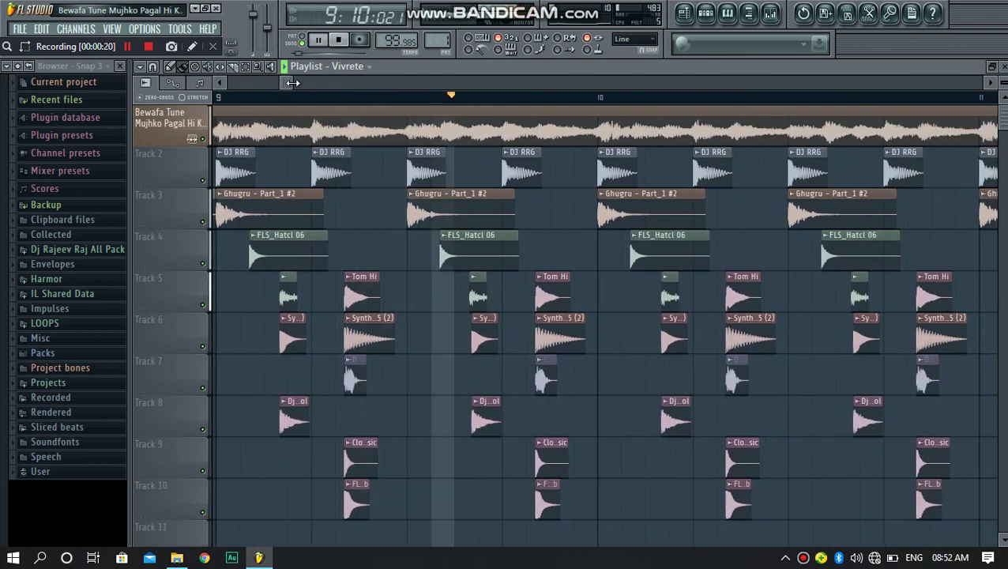
{"action": "scroll", "coordinate": [191, 138], "scroll_direction": "up", "scroll_amount": 4}
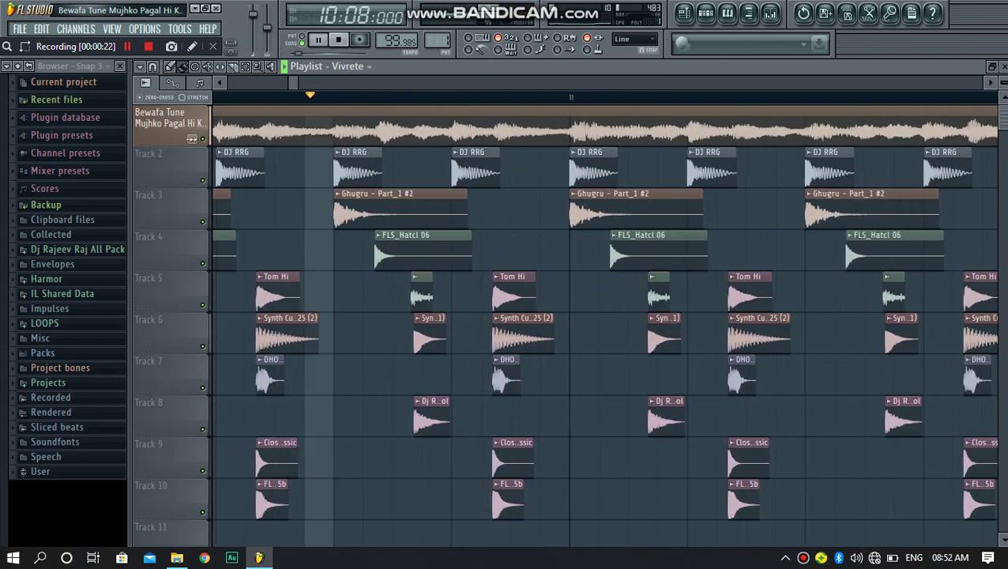
{"action": "left_click_drag", "start_coordinate": [293, 83], "coordinate": [298, 82]}
{"action": "scroll", "coordinate": [192, 138], "scroll_direction": "down", "scroll_amount": 2}
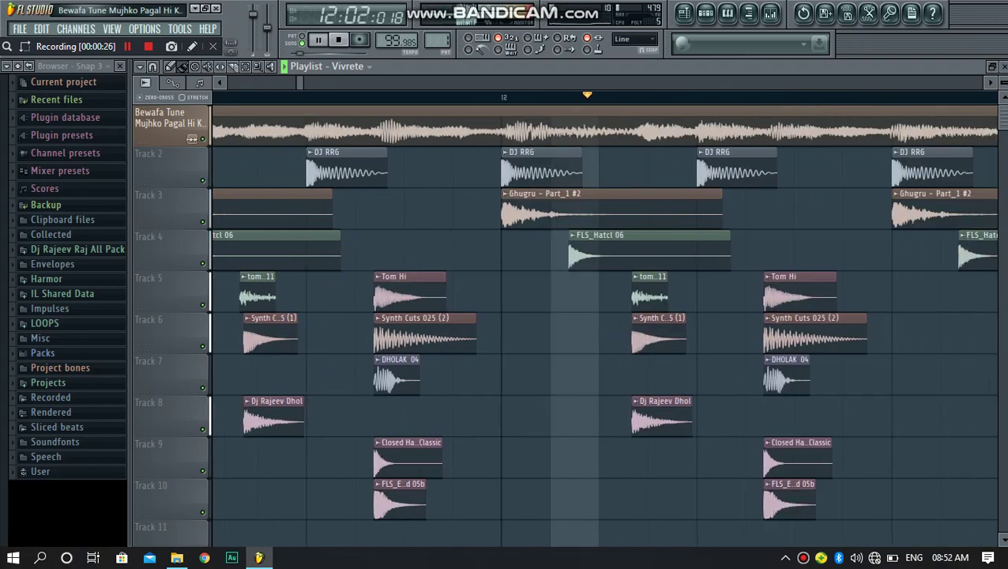
{"action": "scroll", "coordinate": [192, 139], "scroll_direction": "down", "scroll_amount": 2}
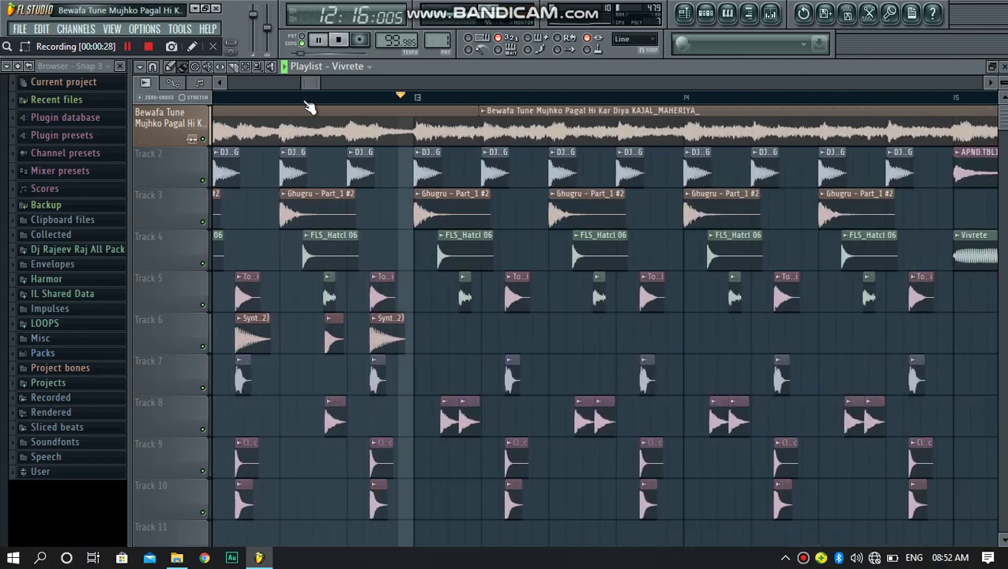
{"action": "scroll", "coordinate": [388, 231], "scroll_direction": "down", "scroll_amount": 2}
{"action": "scroll", "coordinate": [412, 145], "scroll_direction": "up", "scroll_amount": 2}
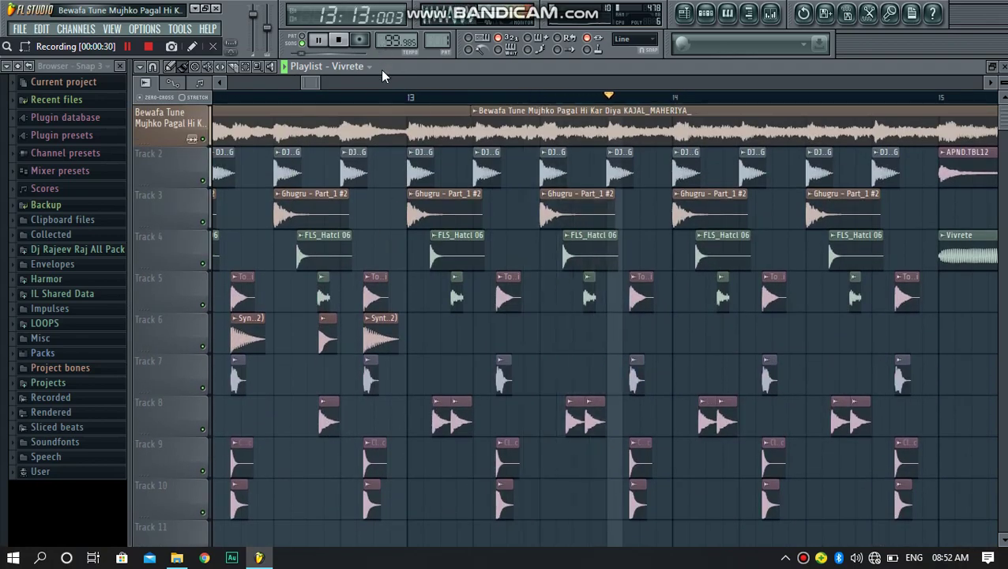
{"action": "scroll", "coordinate": [396, 89], "scroll_direction": "down", "scroll_amount": 2}
{"action": "scroll", "coordinate": [397, 89], "scroll_direction": "right", "scroll_amount": 2}
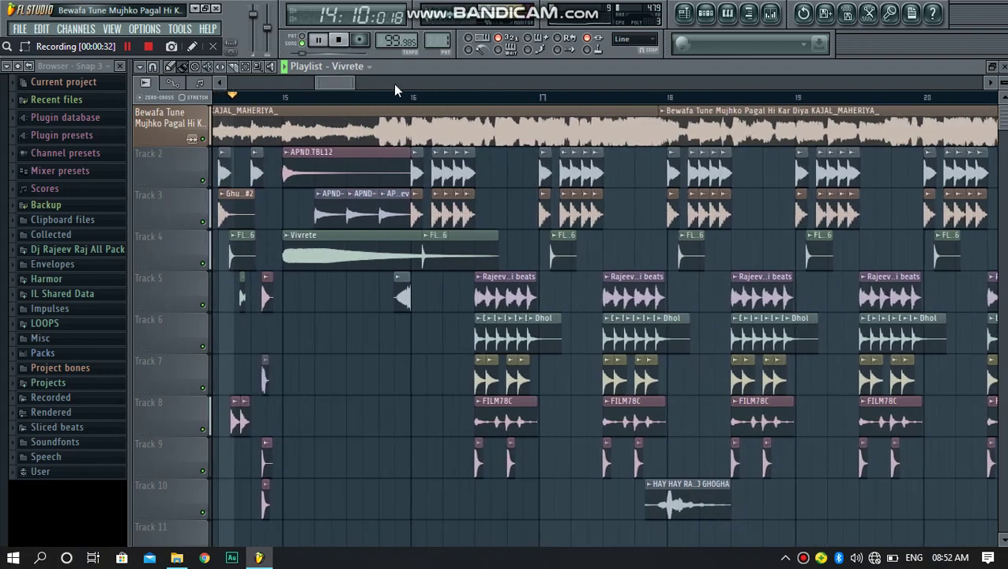
{"action": "scroll", "coordinate": [393, 301], "scroll_direction": "down", "scroll_amount": 5}
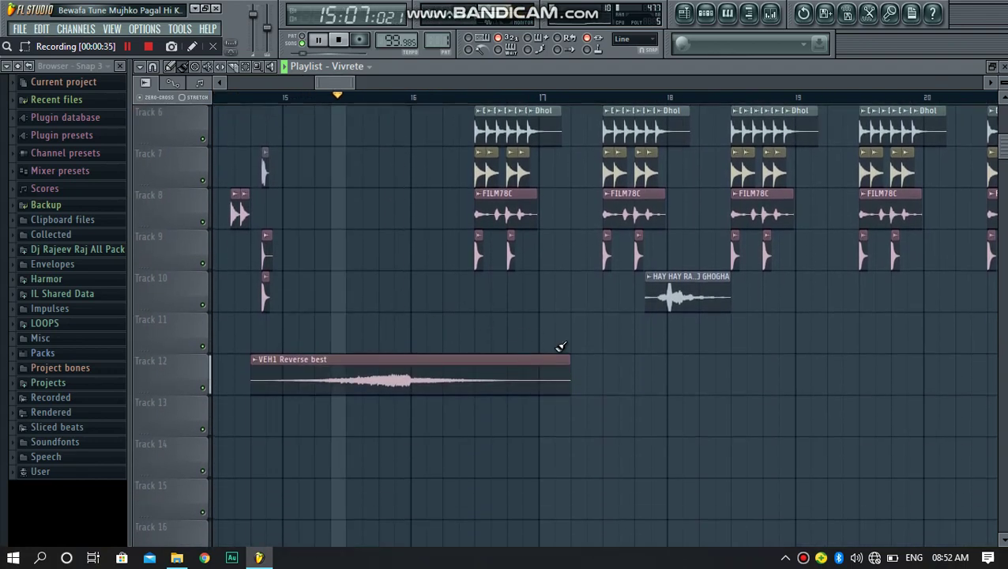
{"action": "scroll", "coordinate": [575, 347], "scroll_direction": "up", "scroll_amount": 5}
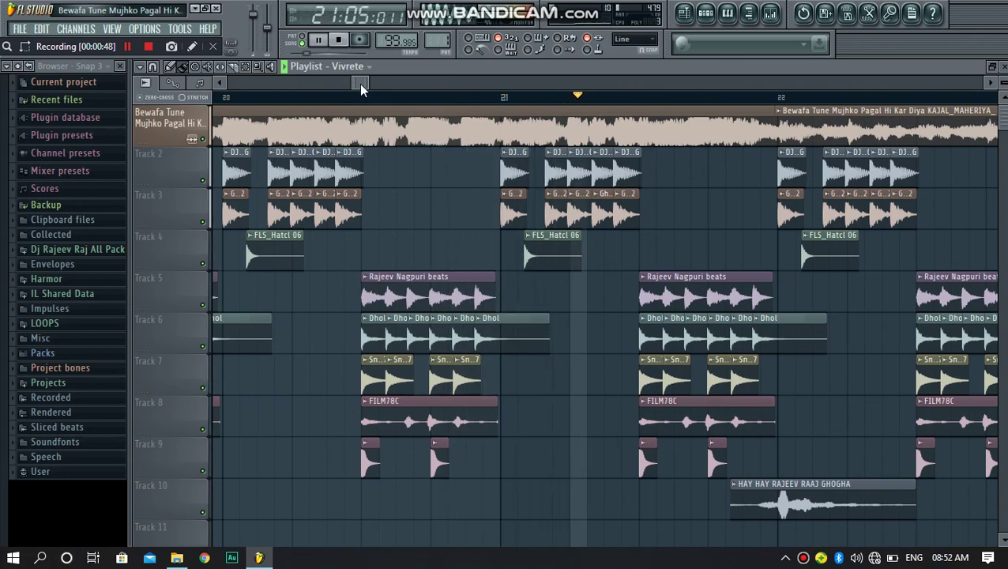
Follow playback through the song's bars 20 to 34 and inspect the percussion clips on Tracks 2 to 10.
{"action": "left_click_drag", "start_coordinate": [360, 83], "coordinate": [366, 85]}
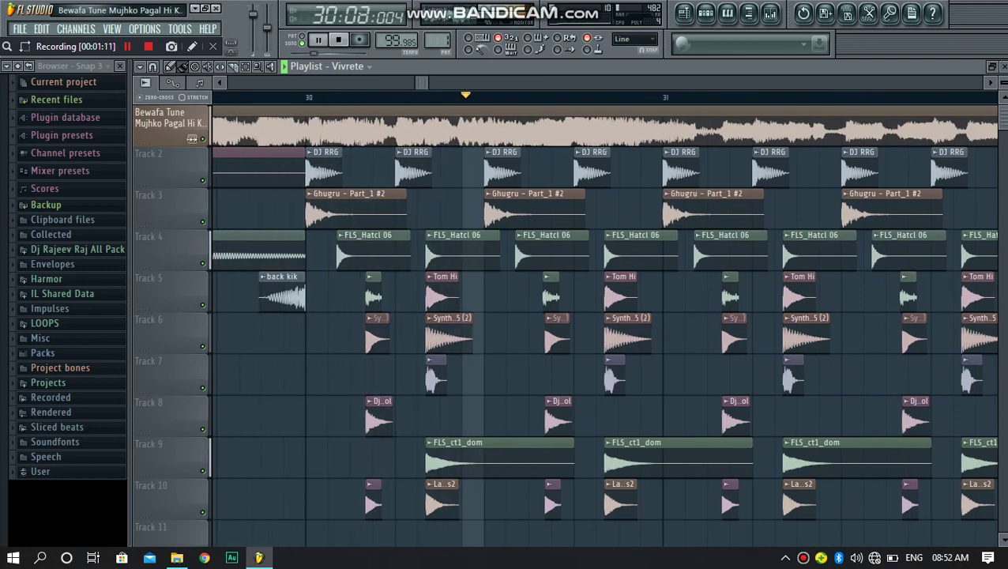
{"action": "key", "text": "Page_Up"}
{"action": "key", "text": "Page_Up"}
{"action": "key", "text": "Page_Up"}
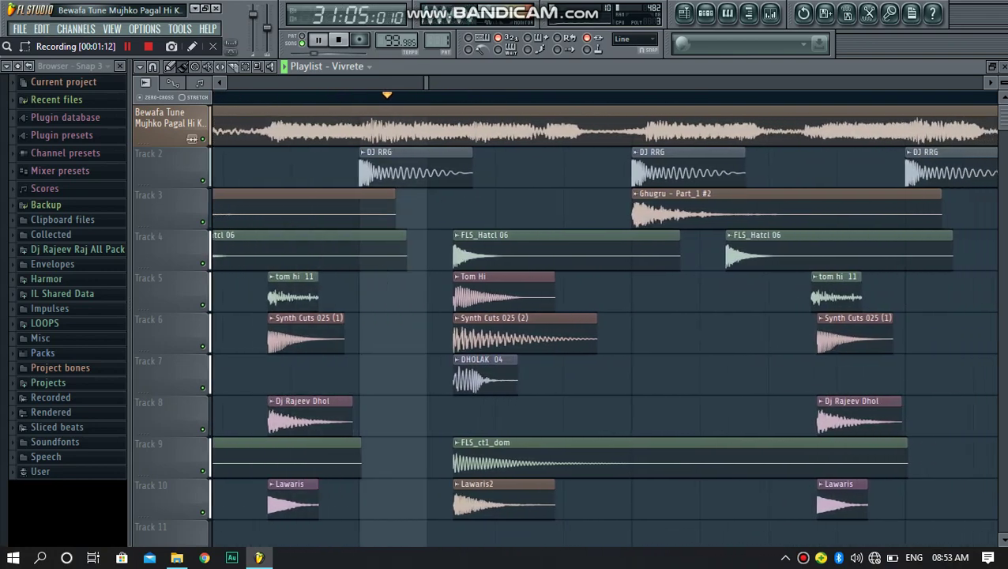
{"action": "key", "text": "Page_Down"}
{"action": "key", "text": "Page_Down"}
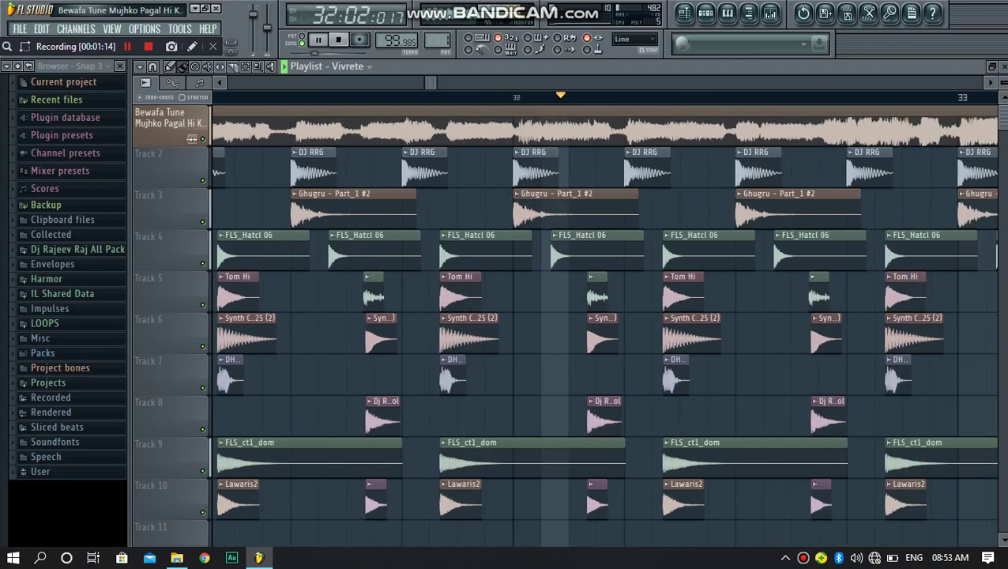
{"action": "key", "text": "Page_Down"}
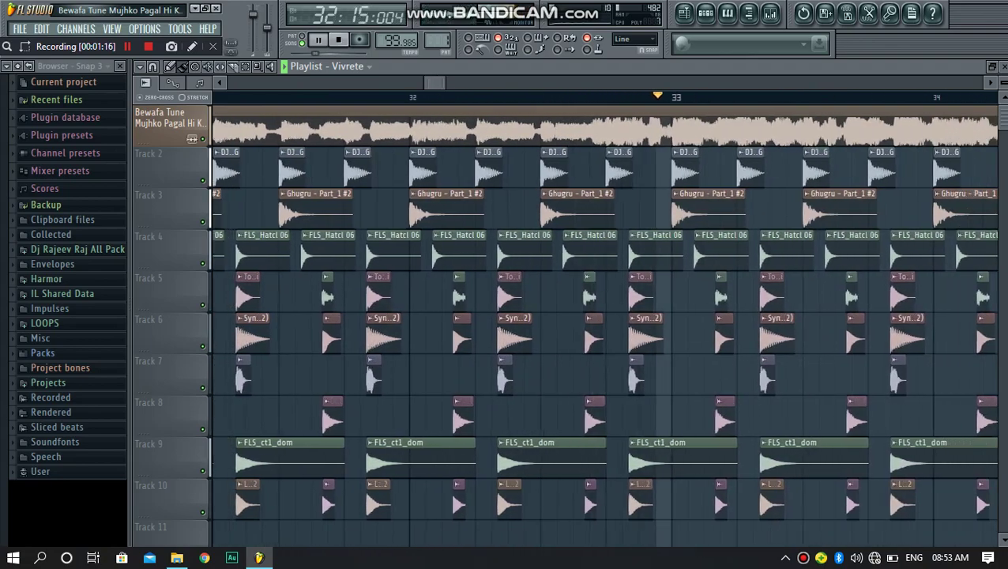
{"action": "key", "text": "Page_Down"}
{"action": "key", "text": "Page_Down"}
{"action": "left_click_drag", "start_coordinate": [445, 83], "coordinate": [472, 82]}
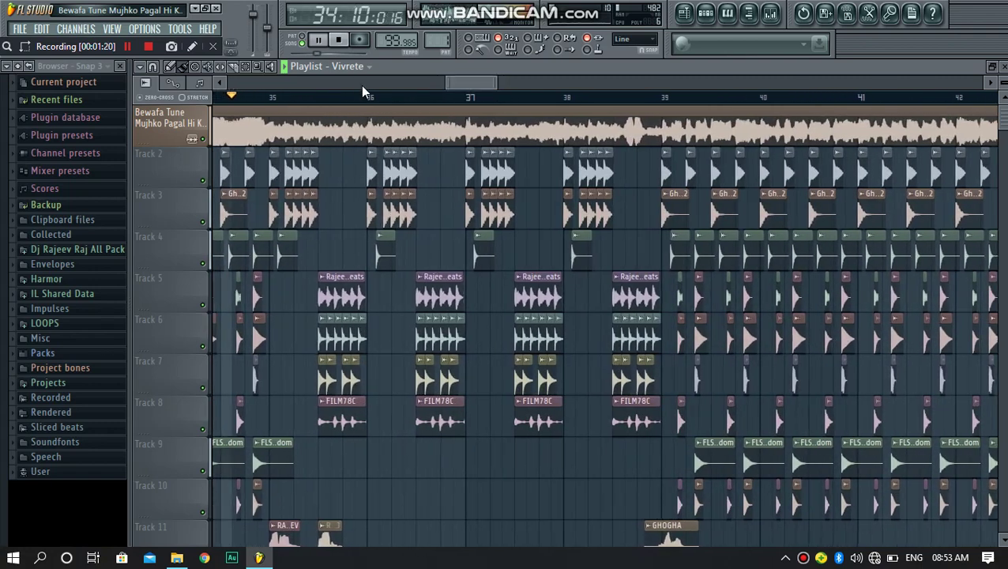
Review the beat pattern between bars 35 and 40, including the vocal tag and effect clips on Tracks 11 and 12.
{"action": "scroll", "coordinate": [362, 86], "scroll_direction": "up", "scroll_amount": 1}
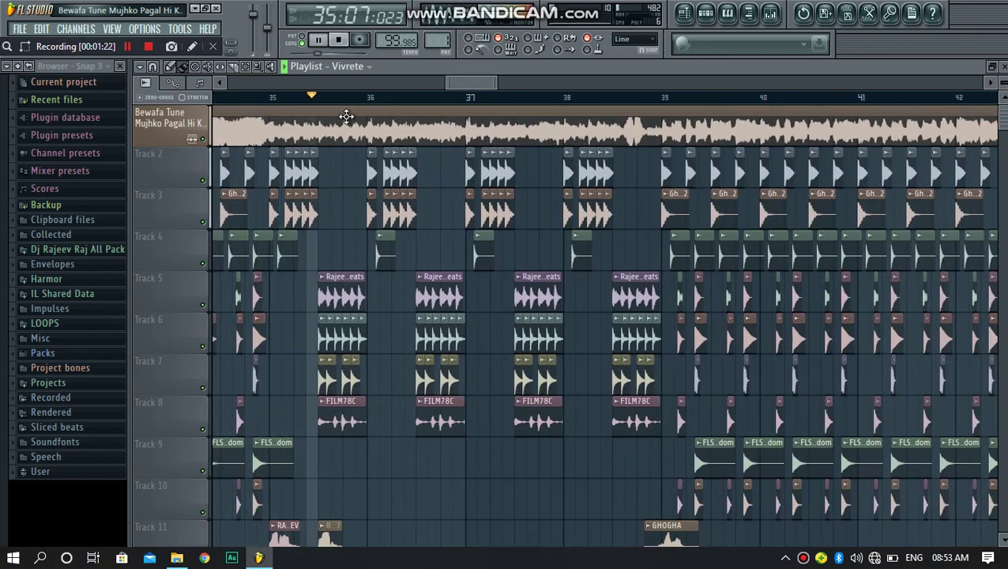
{"action": "scroll", "coordinate": [324, 107], "scroll_direction": "up", "scroll_amount": 3}
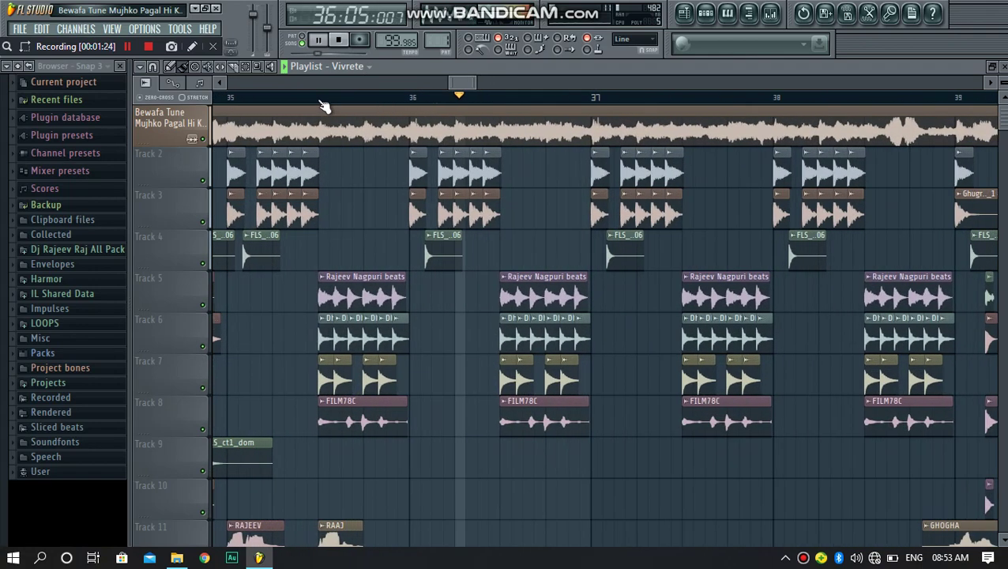
{"action": "scroll", "coordinate": [324, 240], "scroll_direction": "down", "scroll_amount": 4}
{"action": "scroll", "coordinate": [326, 239], "scroll_direction": "up", "scroll_amount": 4}
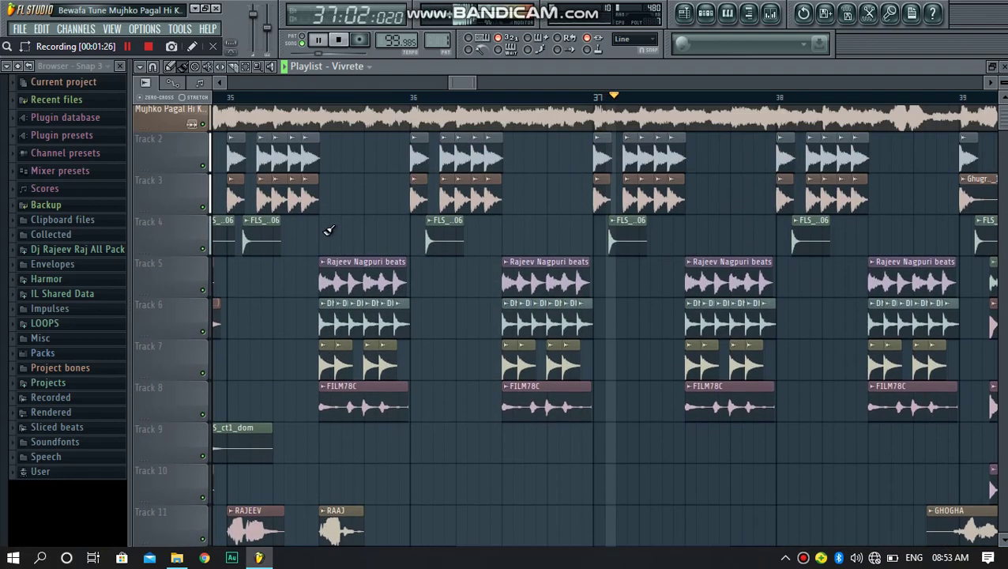
{"action": "scroll", "coordinate": [591, 101], "scroll_direction": "up", "scroll_amount": 2}
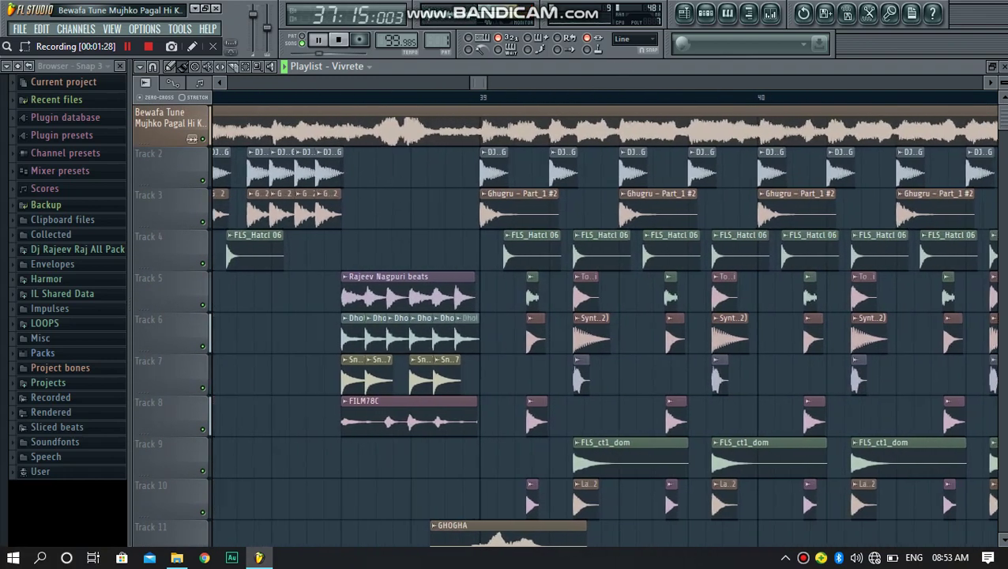
{"action": "scroll", "coordinate": [515, 167], "scroll_direction": "down", "scroll_amount": 2}
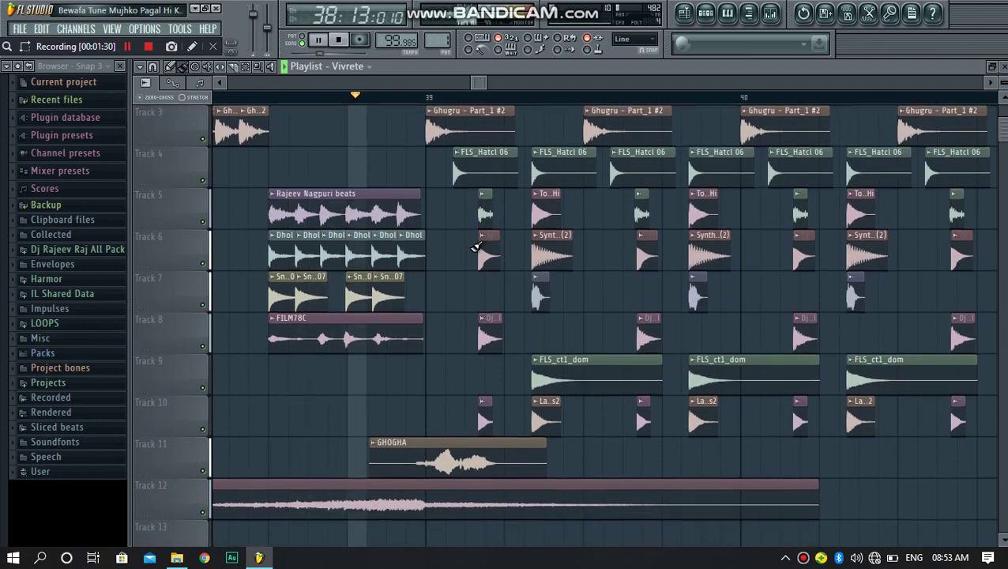
{"action": "scroll", "coordinate": [474, 237], "scroll_direction": "up", "scroll_amount": 2}
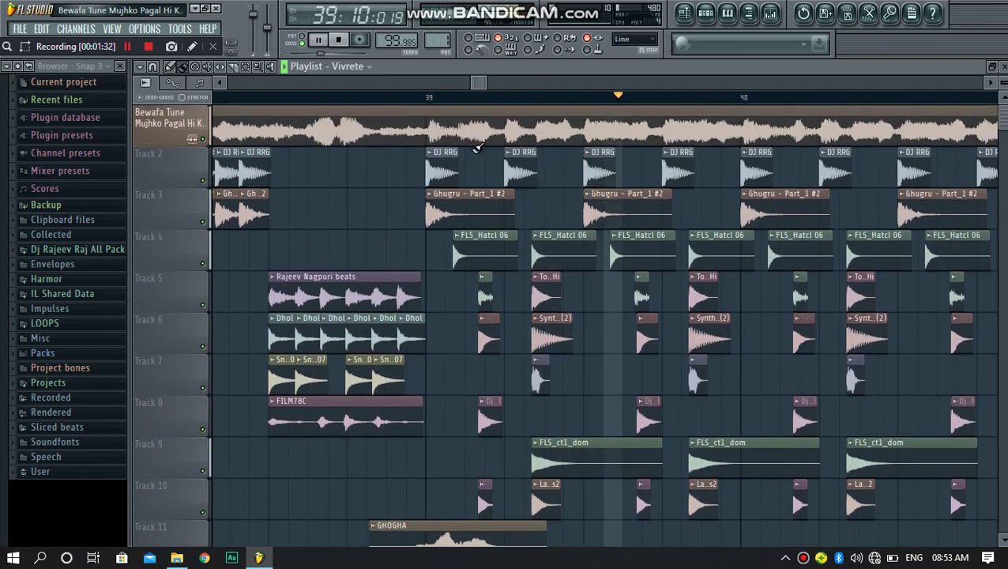
Examine how the drum layers are arranged from bar 40 to bar 47 as the song plays.
{"action": "left_click_drag", "start_coordinate": [483, 82], "coordinate": [509, 82]}
{"action": "scroll", "coordinate": [482, 82], "scroll_direction": "up", "scroll_amount": 4}
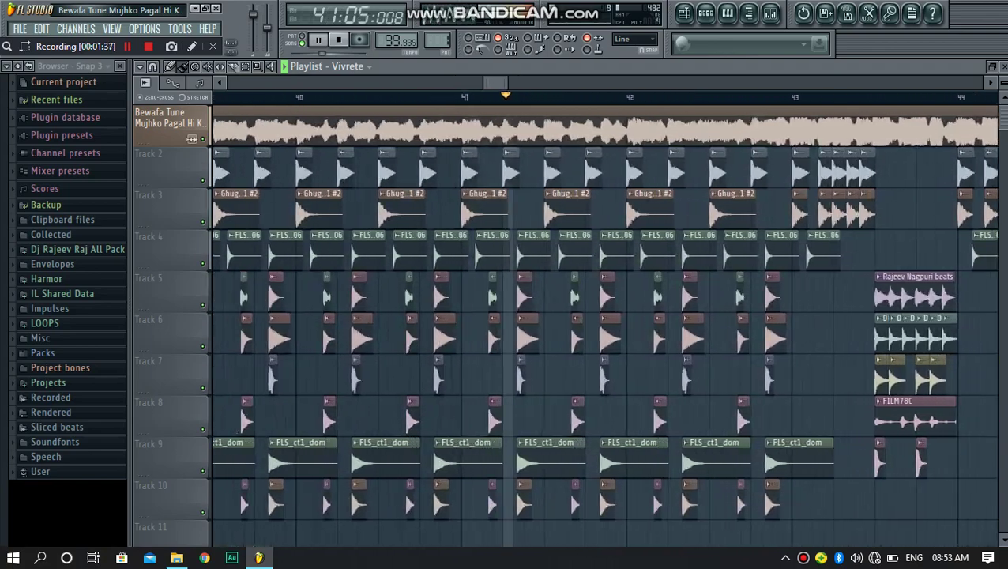
{"action": "scroll", "coordinate": [605, 316], "scroll_direction": "up", "scroll_amount": 4}
{"action": "scroll", "coordinate": [605, 316], "scroll_direction": "down", "scroll_amount": 2}
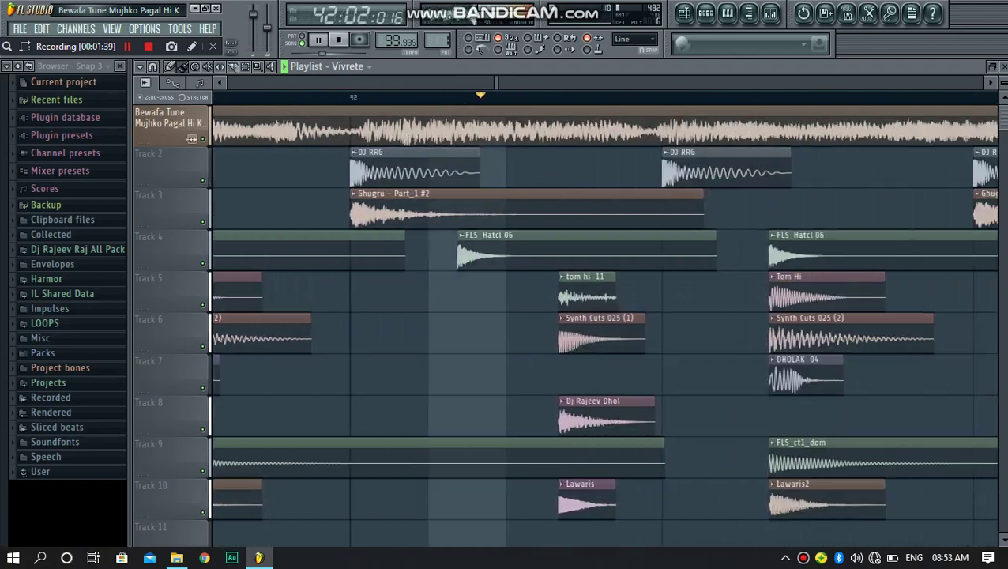
{"action": "scroll", "coordinate": [496, 82], "scroll_direction": "down", "scroll_amount": 4}
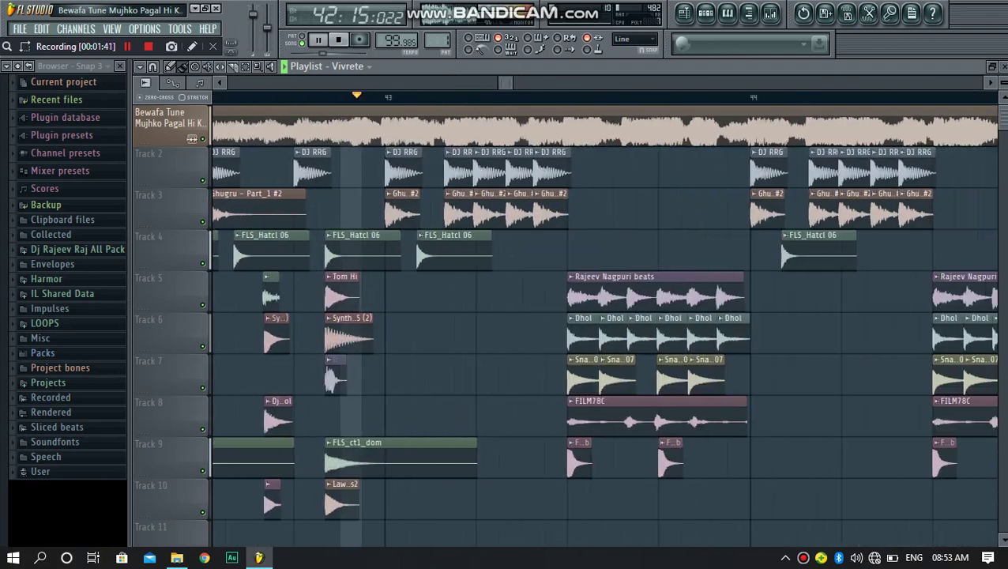
{"action": "scroll", "coordinate": [507, 82], "scroll_direction": "down", "scroll_amount": 1}
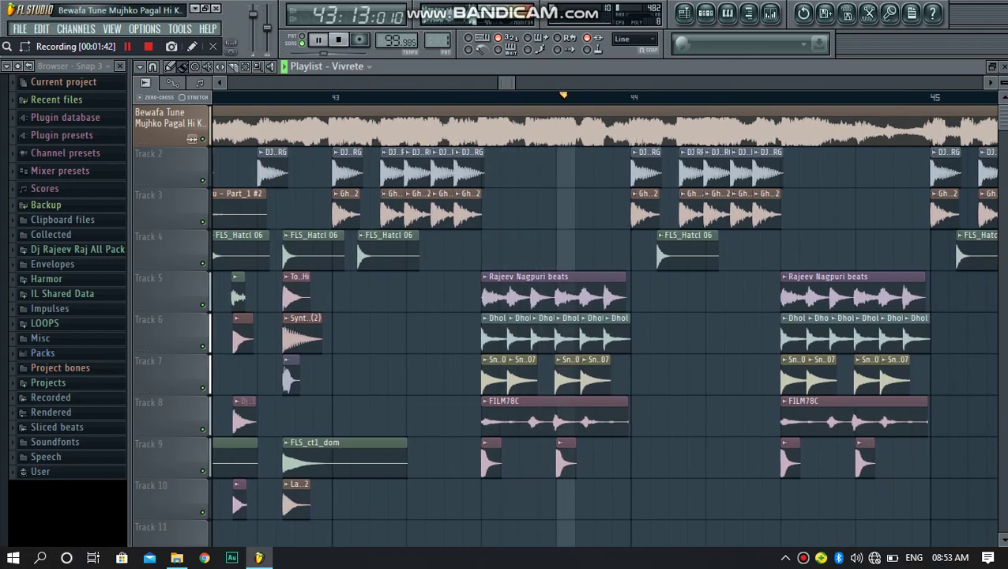
{"action": "left_click_drag", "start_coordinate": [507, 82], "coordinate": [521, 82]}
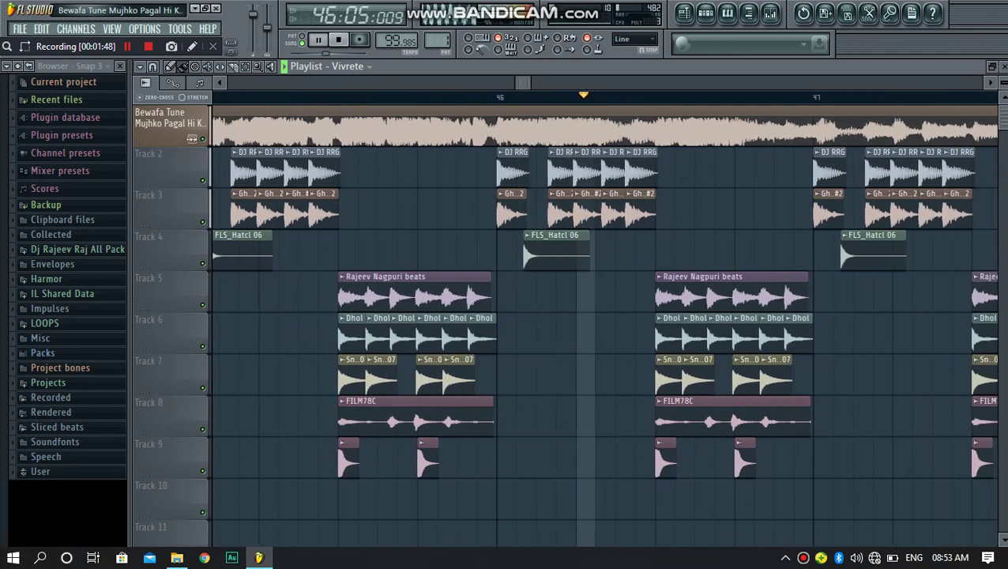
{"action": "scroll", "coordinate": [605, 316], "scroll_direction": "up", "scroll_amount": 1}
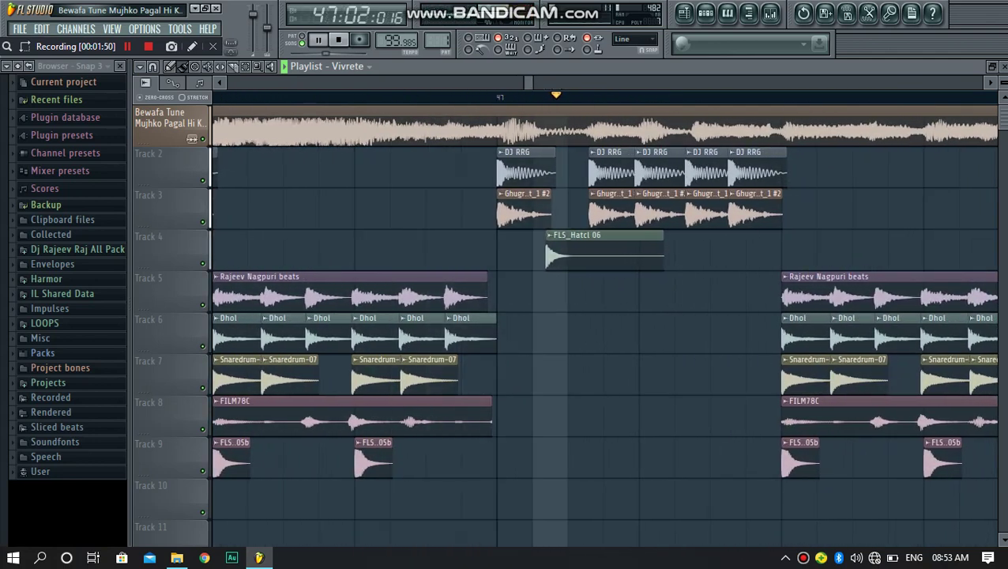
{"action": "scroll", "coordinate": [604, 316], "scroll_direction": "down", "scroll_amount": 1}
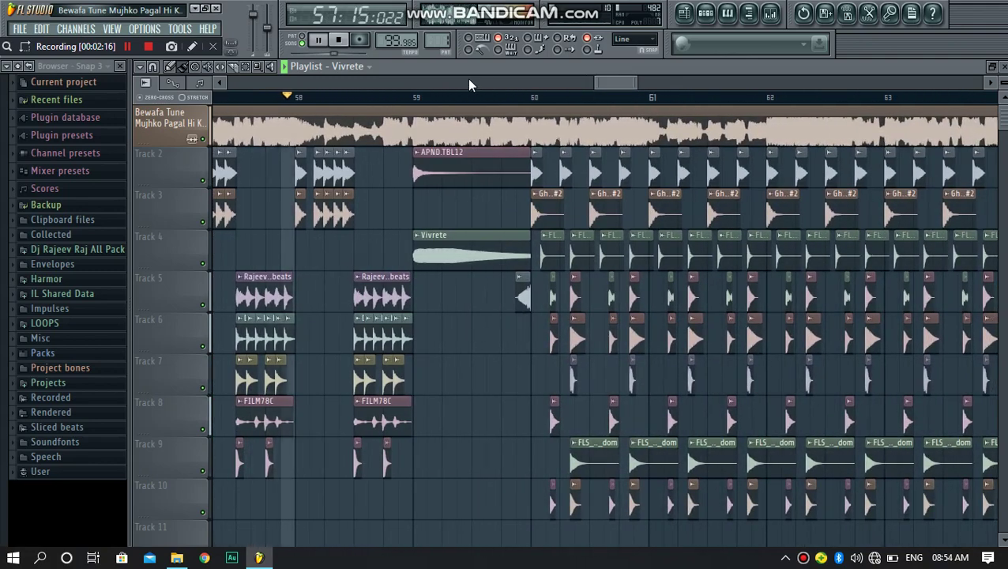
Check the channel settings of the APND.TBL12 clip at bar 59, and review the arrangement from bar 60 to bar 95.
{"action": "double_click", "coordinate": [475, 156]}
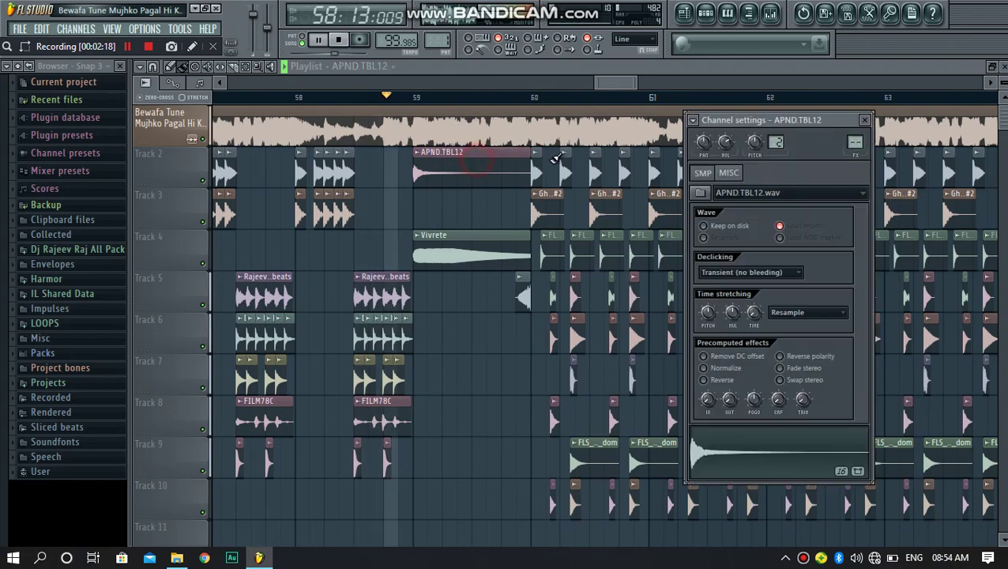
{"action": "left_click", "coordinate": [610, 81]}
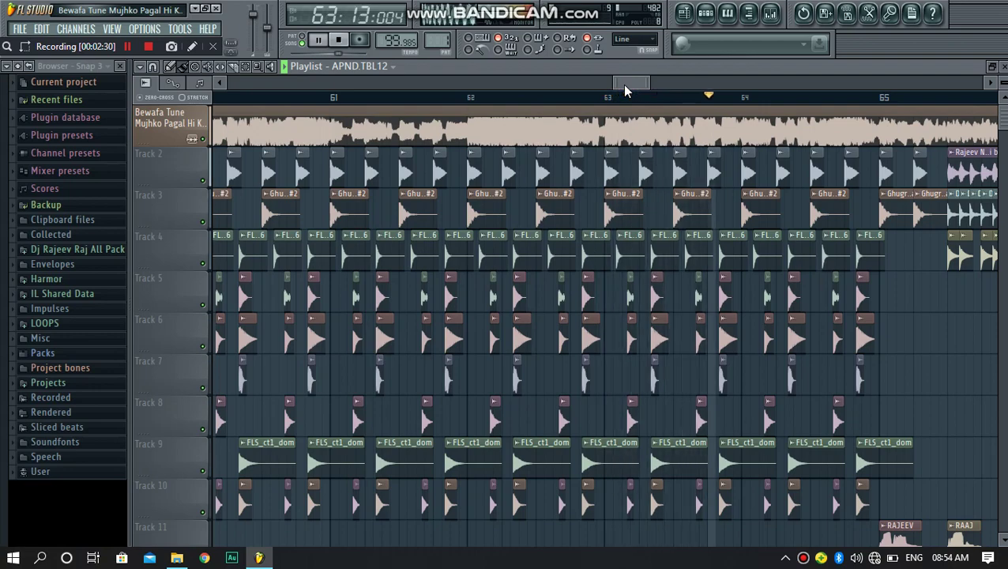
{"action": "left_click_drag", "start_coordinate": [633, 84], "coordinate": [665, 84]}
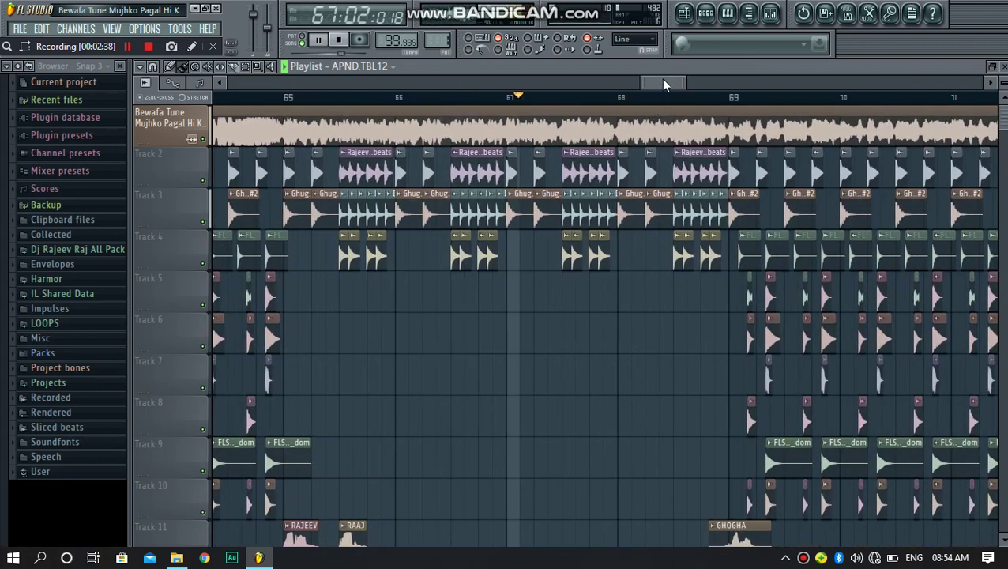
{"action": "scroll", "coordinate": [665, 135], "scroll_direction": "down", "scroll_amount": 4}
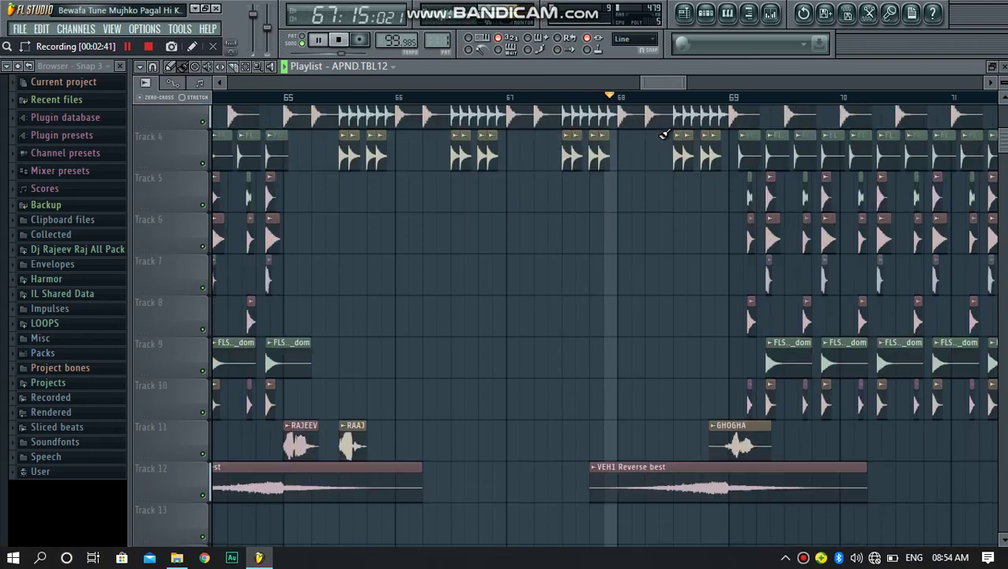
{"action": "left_click_drag", "start_coordinate": [662, 87], "coordinate": [734, 83]}
{"action": "scroll", "coordinate": [714, 210], "scroll_direction": "up", "scroll_amount": 8}
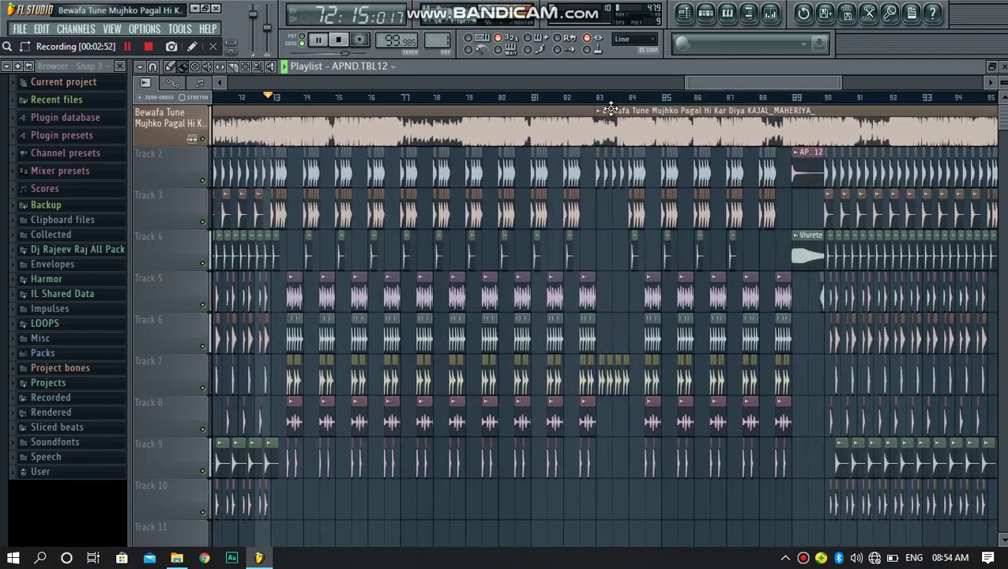
Open the channel settings of the Bewafa Tune audio clip and bring up the effects chain of its mixer track.
{"action": "double_click", "coordinate": [536, 124]}
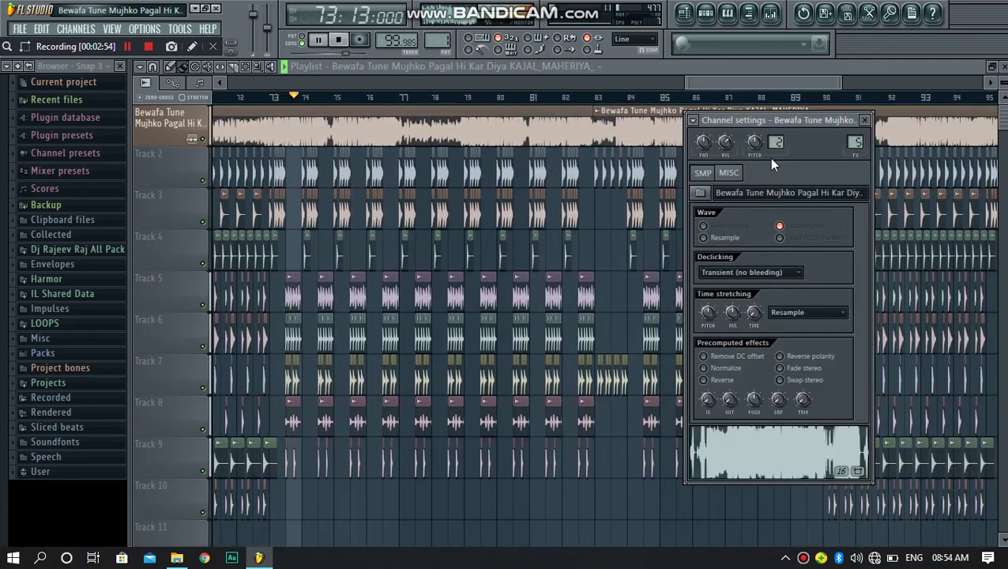
{"action": "left_click", "coordinate": [852, 141]}
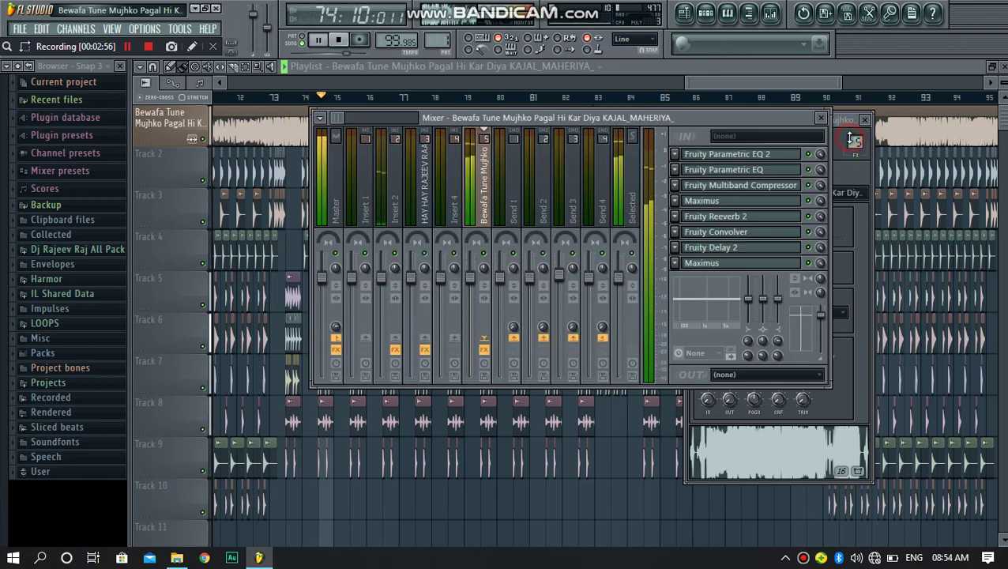
Inspect the settings of both parametric EQs, Fruity Multiband Compressor and the first Maximus on the audio clip's mixer track, then close Maximus.
{"action": "left_click", "coordinate": [765, 155]}
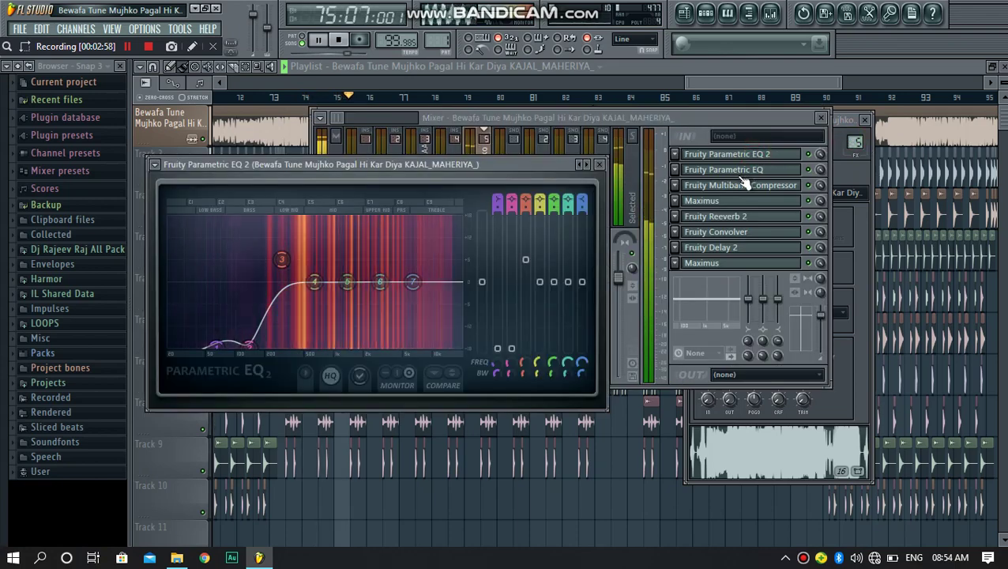
{"action": "left_click", "coordinate": [742, 172]}
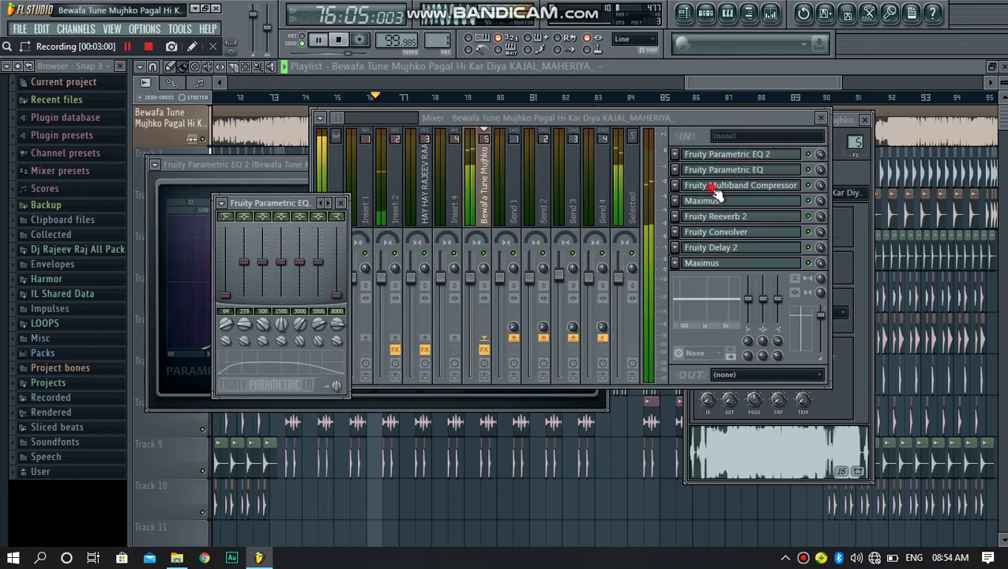
{"action": "left_click", "coordinate": [716, 187]}
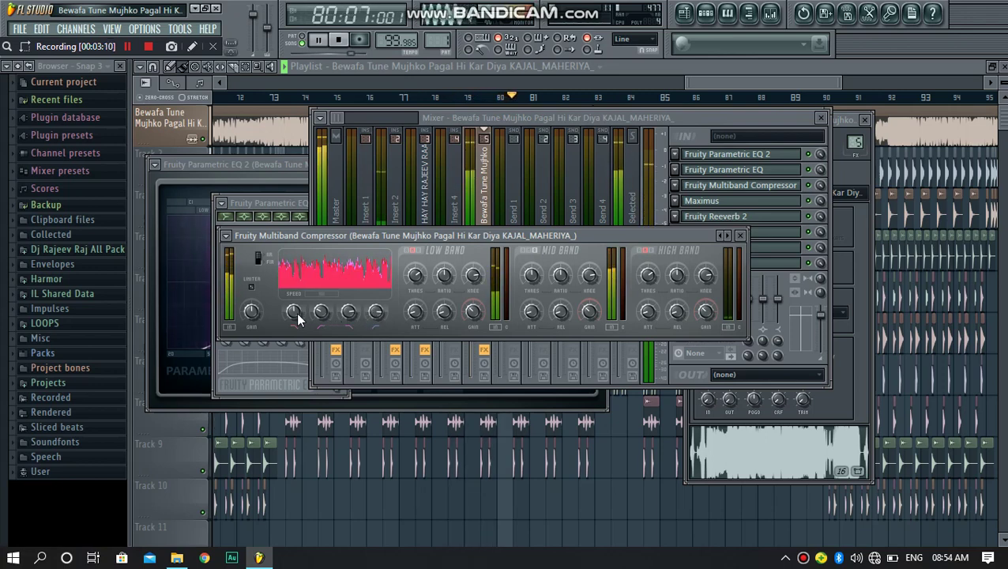
{"action": "left_click", "coordinate": [720, 201]}
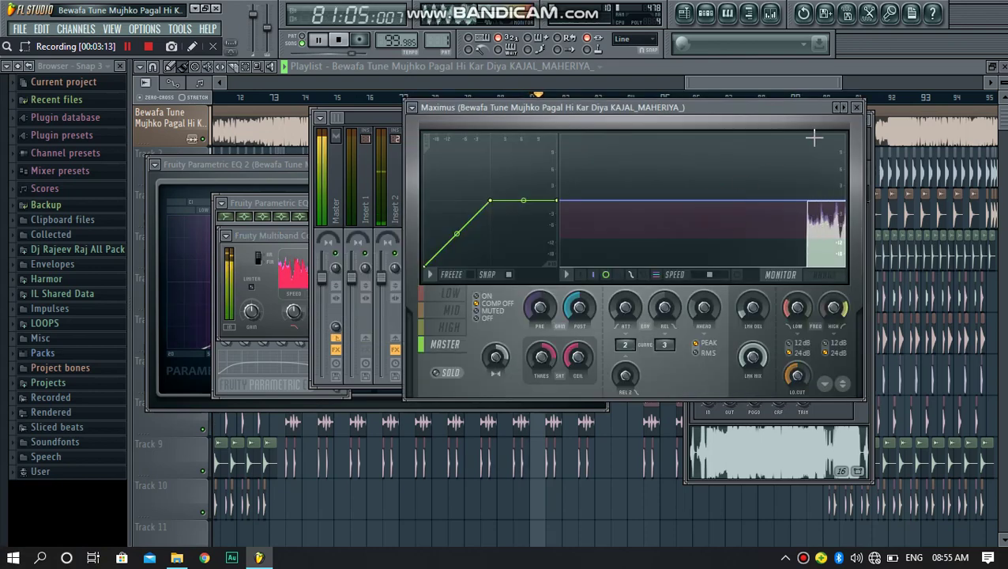
{"action": "left_click", "coordinate": [856, 108]}
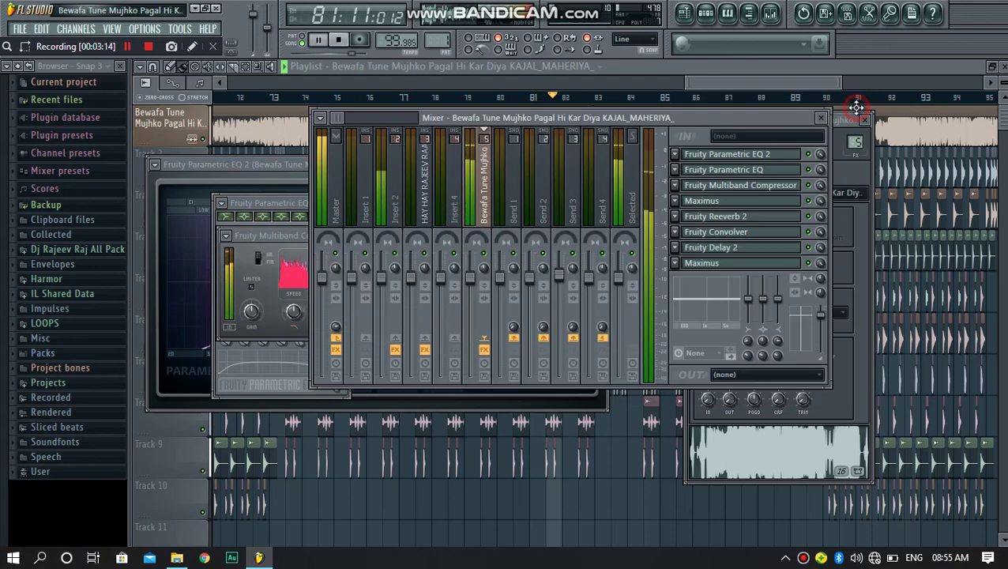
Inspect Fruity Reeverb 2, Fruity Convolver, Fruity Delay 2 and the last Maximus in the effects chain, then return to the playlist.
{"action": "left_click", "coordinate": [715, 218]}
{"action": "left_click", "coordinate": [728, 233]}
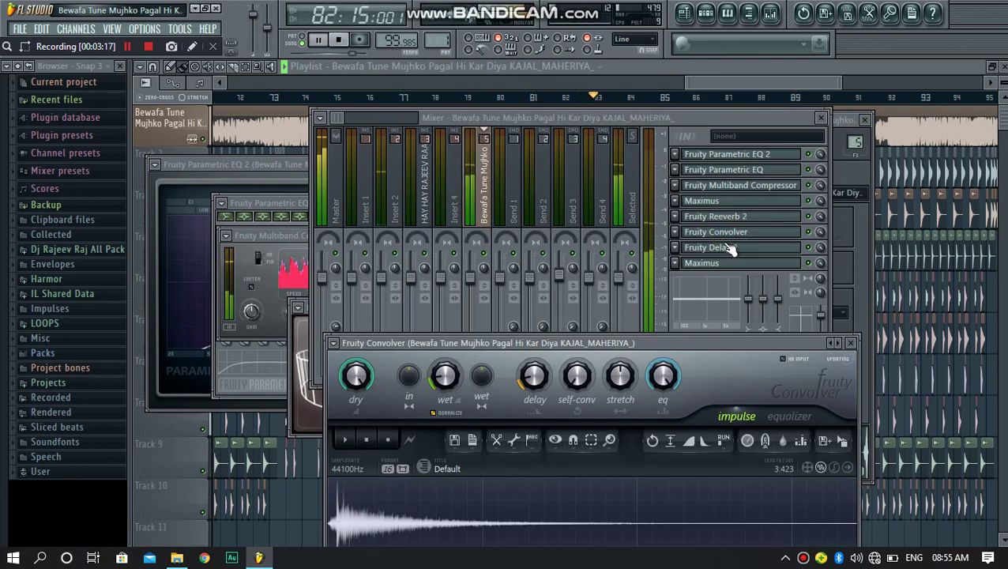
{"action": "left_click", "coordinate": [728, 249]}
{"action": "left_click", "coordinate": [707, 264]}
{"action": "left_click", "coordinate": [744, 66]}
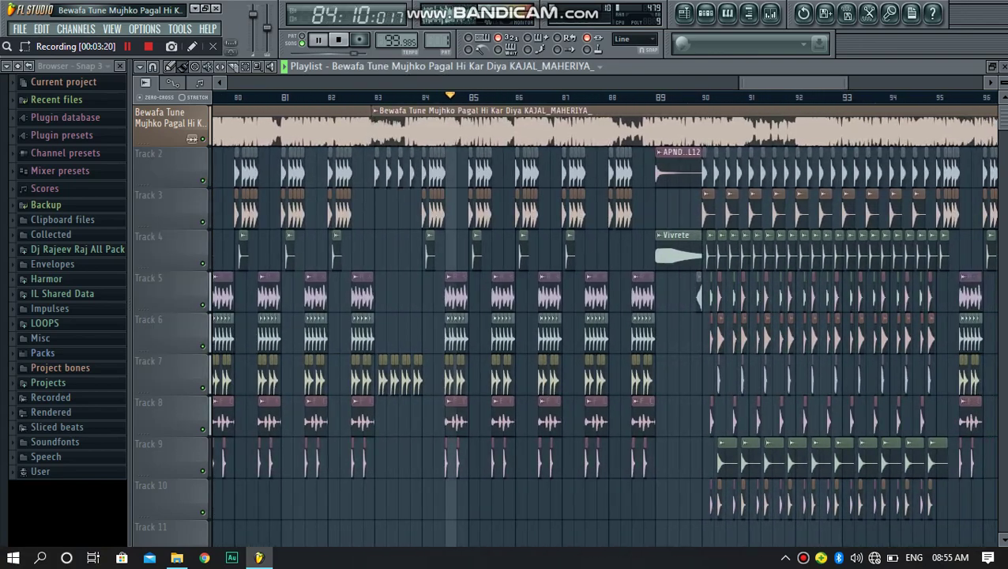
Examine the break at bar 89 up close, including the APND.TBL12, Vivrete and back kik clips leading into bar 90.
{"action": "scroll", "coordinate": [605, 325], "scroll_direction": "up", "scroll_amount": 3}
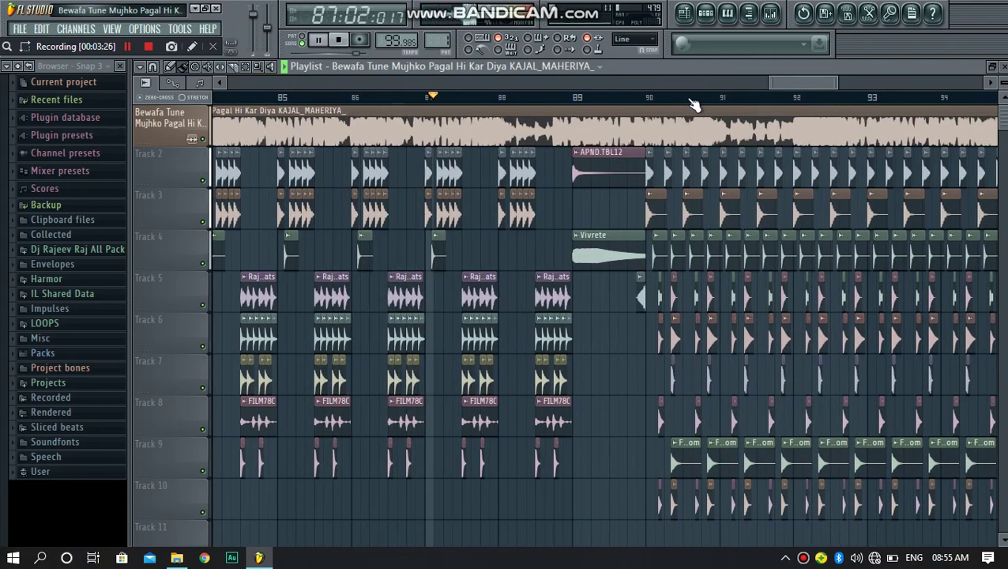
{"action": "scroll", "coordinate": [601, 105], "scroll_direction": "up", "scroll_amount": 4}
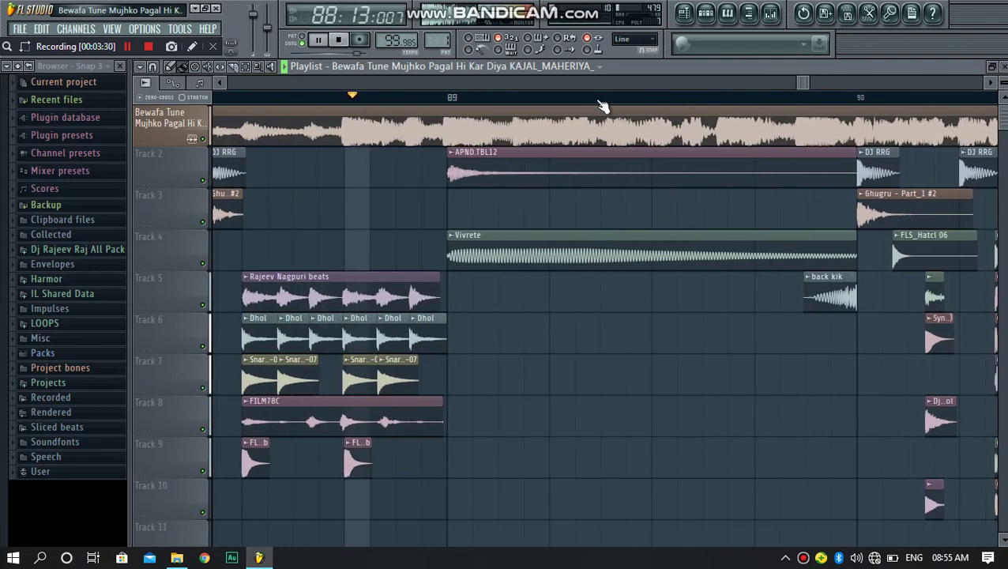
{"action": "scroll", "coordinate": [600, 107], "scroll_direction": "up", "scroll_amount": 3}
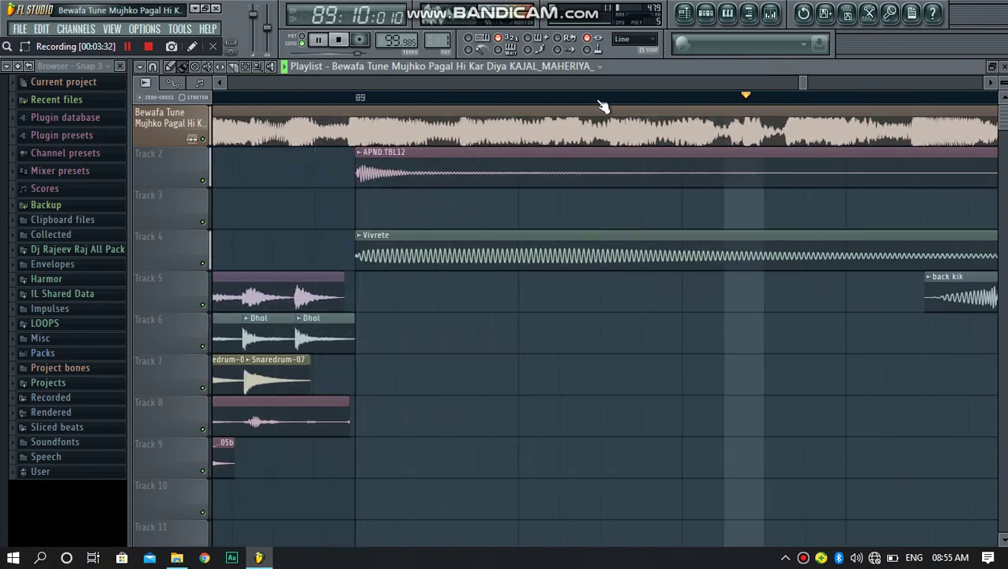
{"action": "scroll", "coordinate": [602, 107], "scroll_direction": "down", "scroll_amount": 6}
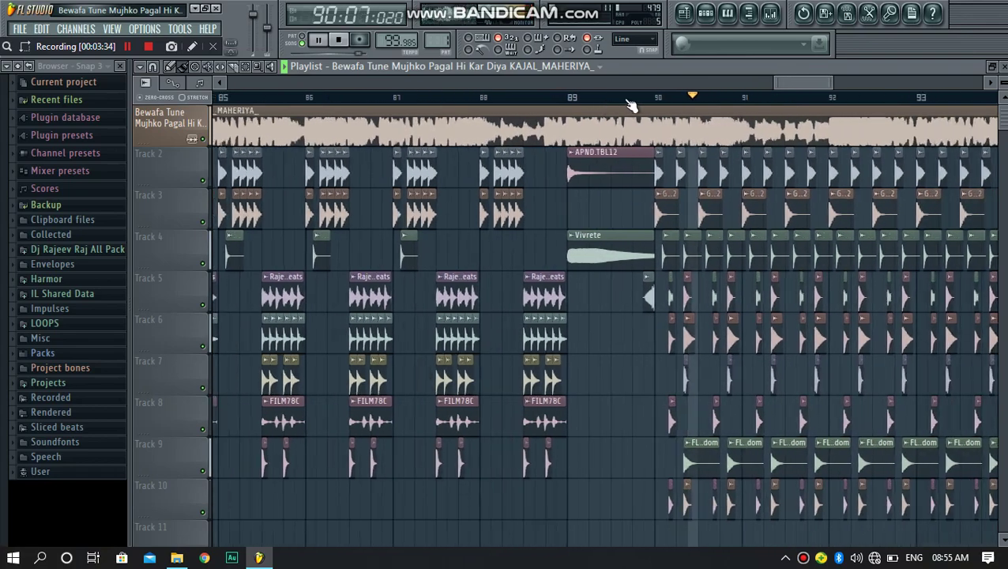
Review the complete playlist arrangement from bar 1 to the end of the song.
{"action": "left_click_drag", "start_coordinate": [809, 85], "coordinate": [516, 83]}
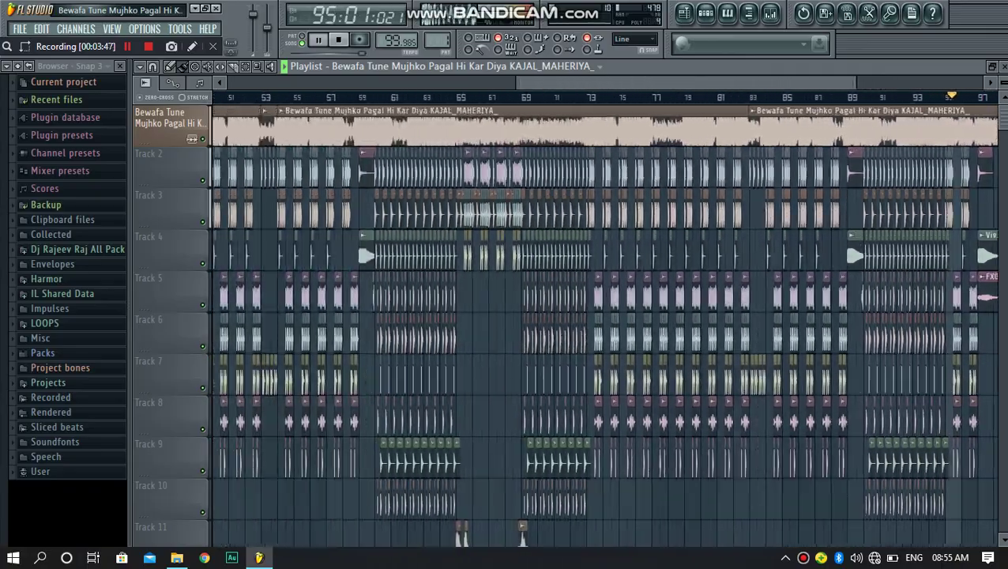
{"action": "scroll", "coordinate": [826, 88], "scroll_direction": "down", "scroll_amount": 6}
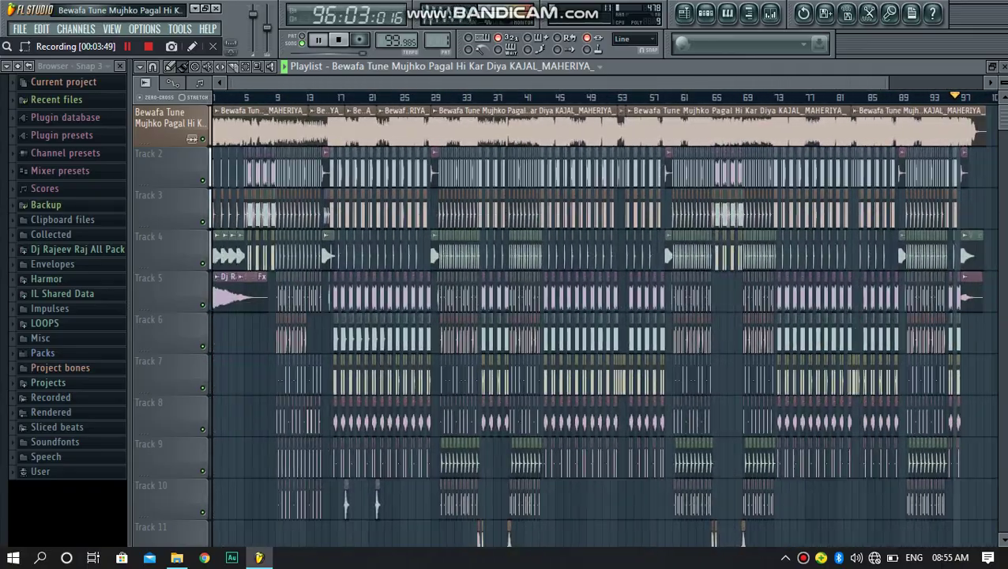
{"action": "left_click_drag", "start_coordinate": [889, 83], "coordinate": [874, 83]}
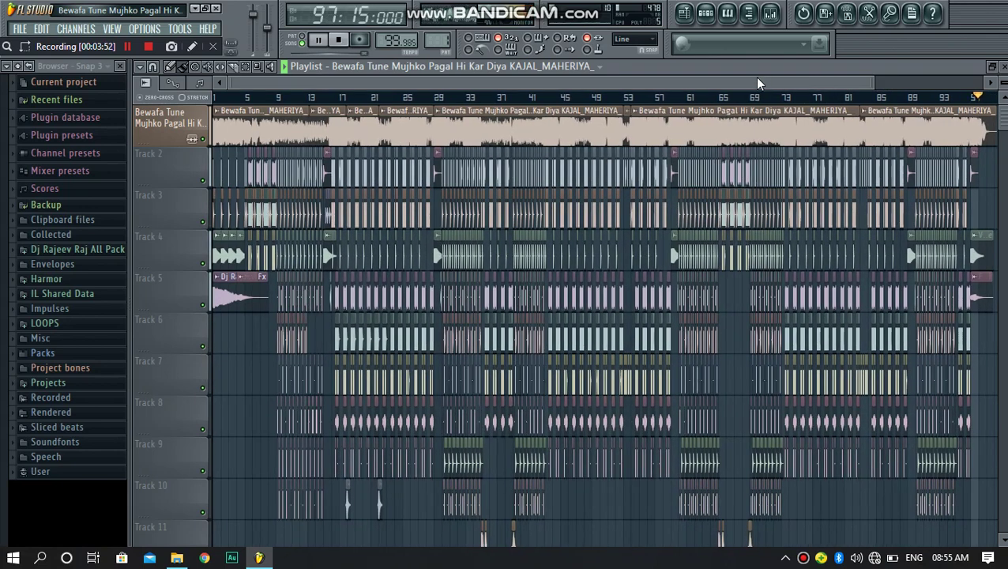